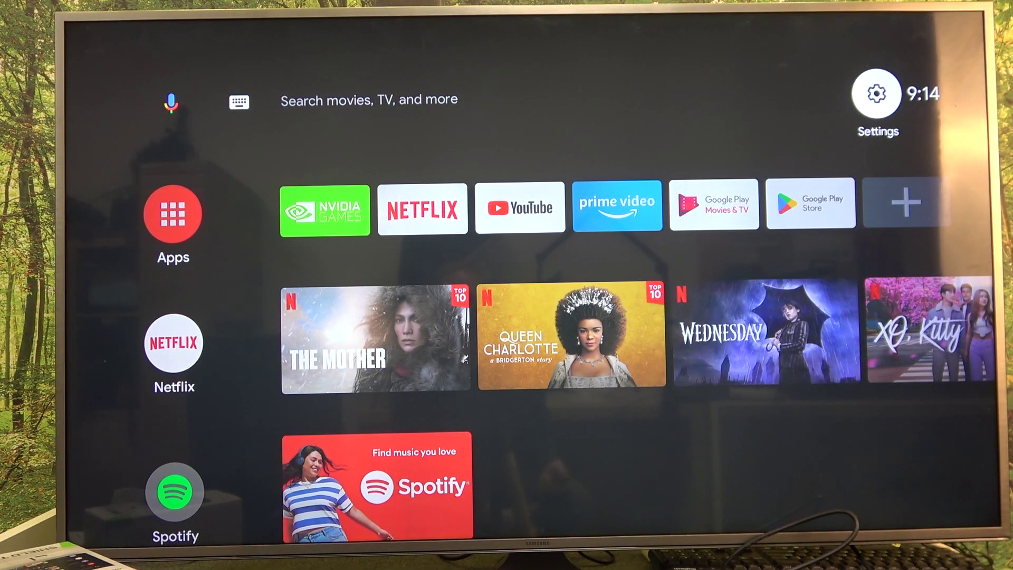
Move focus around the home screen, then bring it back to the Settings gear.
key(Left)
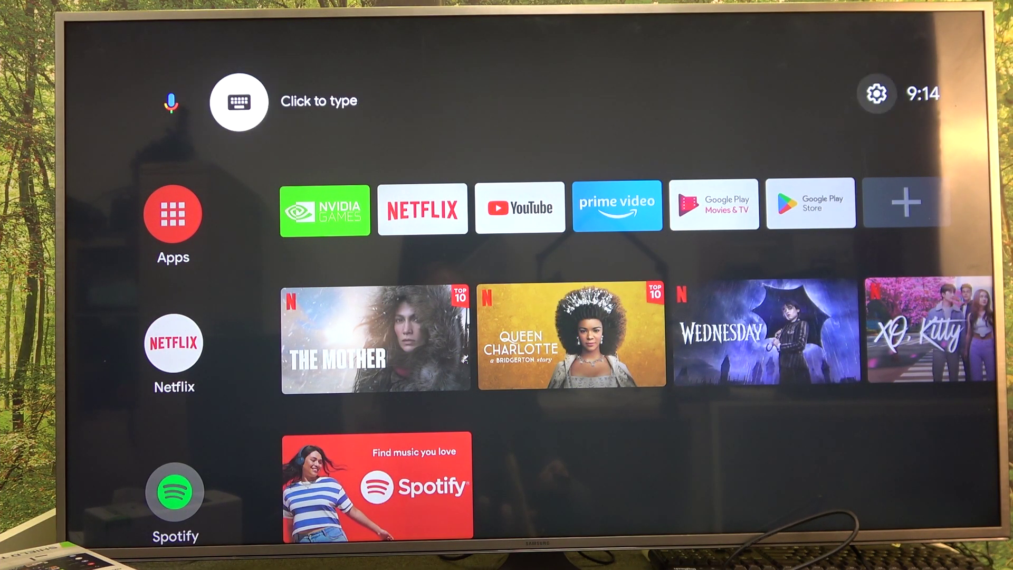
key(Down)
key(Up)
key(Right)
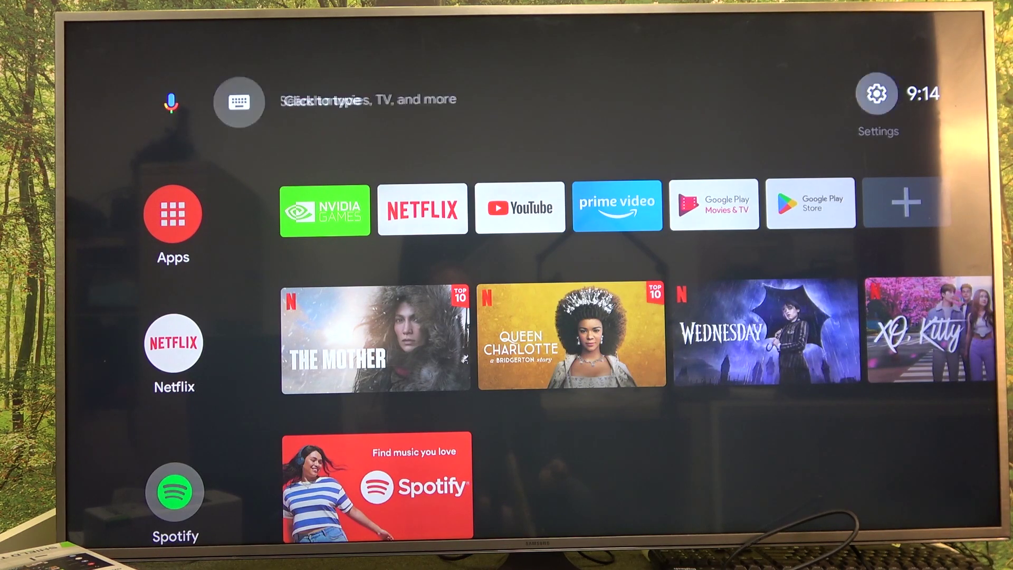
key(Right)
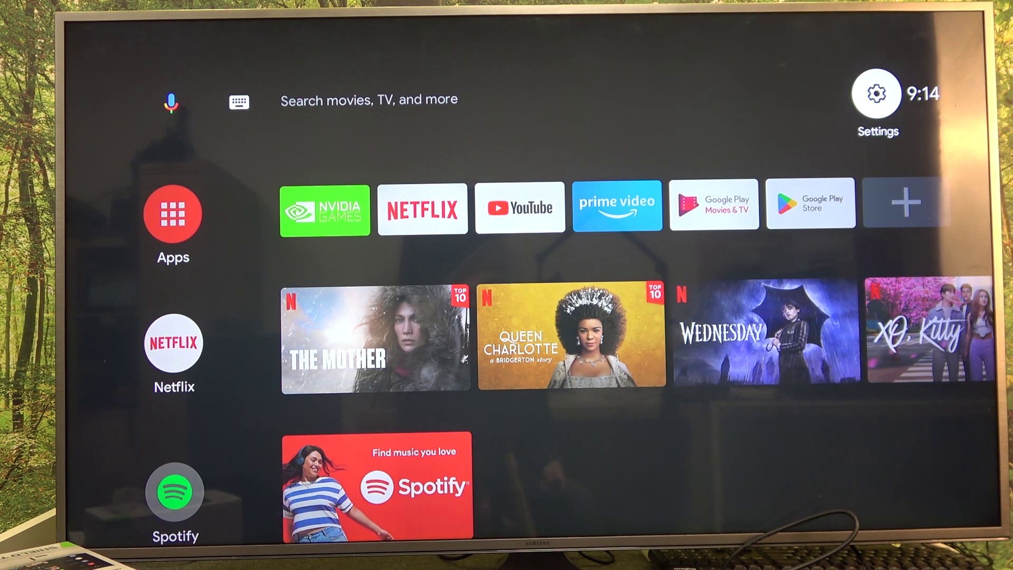
Bring up the Settings panel with Network & Internet highlighted.
key(Return)
key(Down)
key(Down)
key(Down)
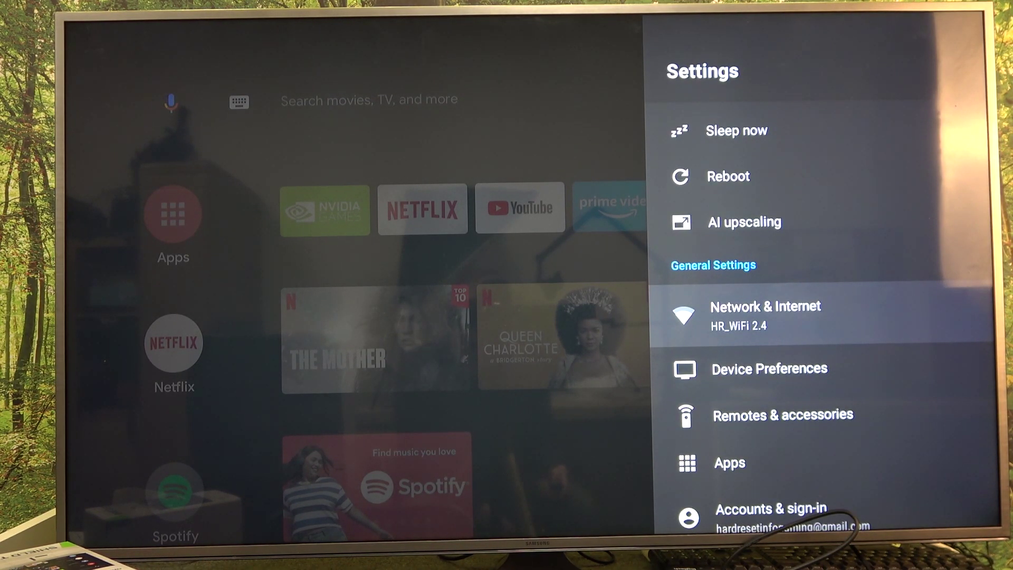
key(Down)
key(Up)
key(Return)
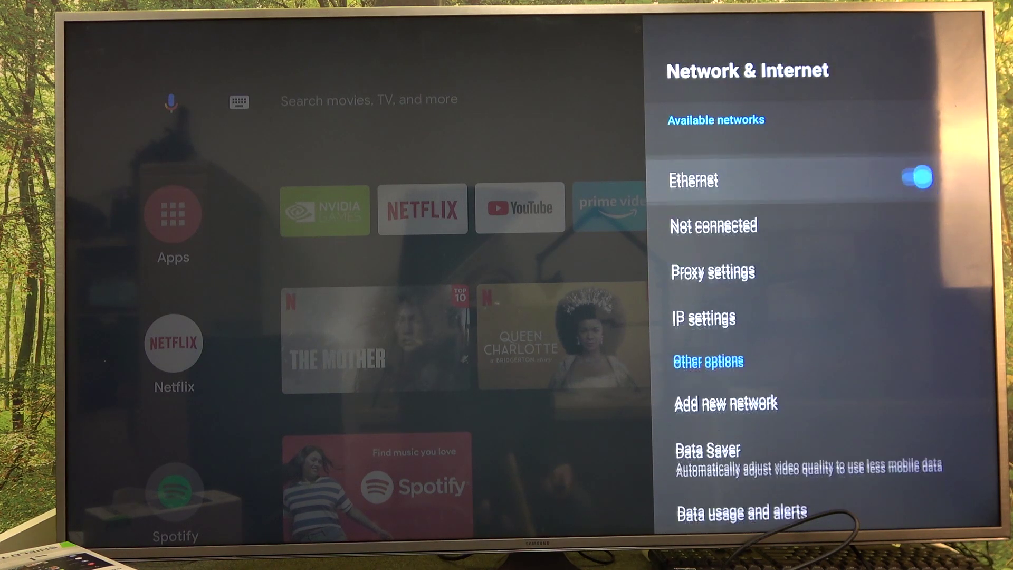
key(Up)
key(Up)
key(Up)
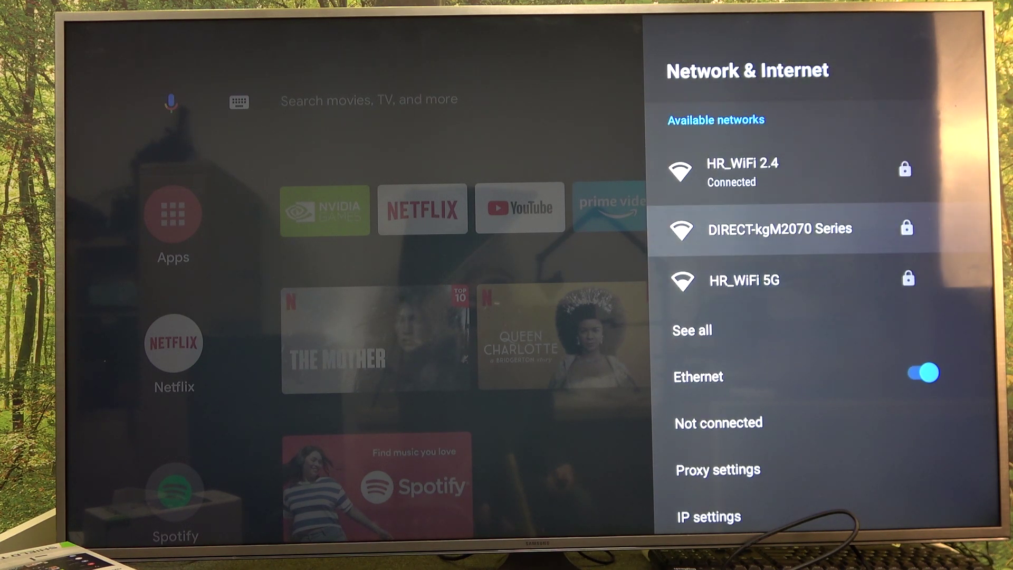
key(Up)
key(Down)
key(Down)
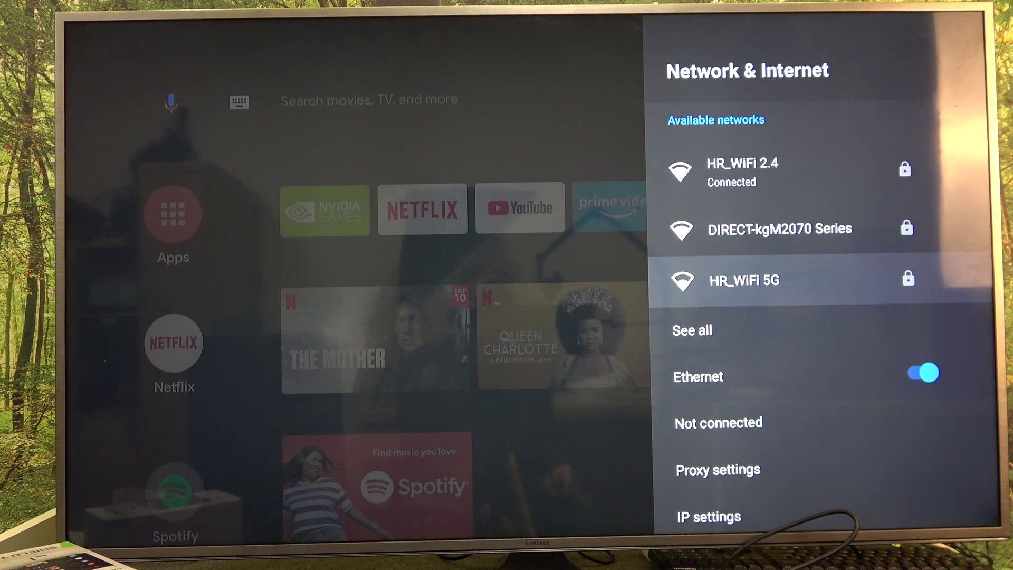
key(Down)
key(Up)
key(Up)
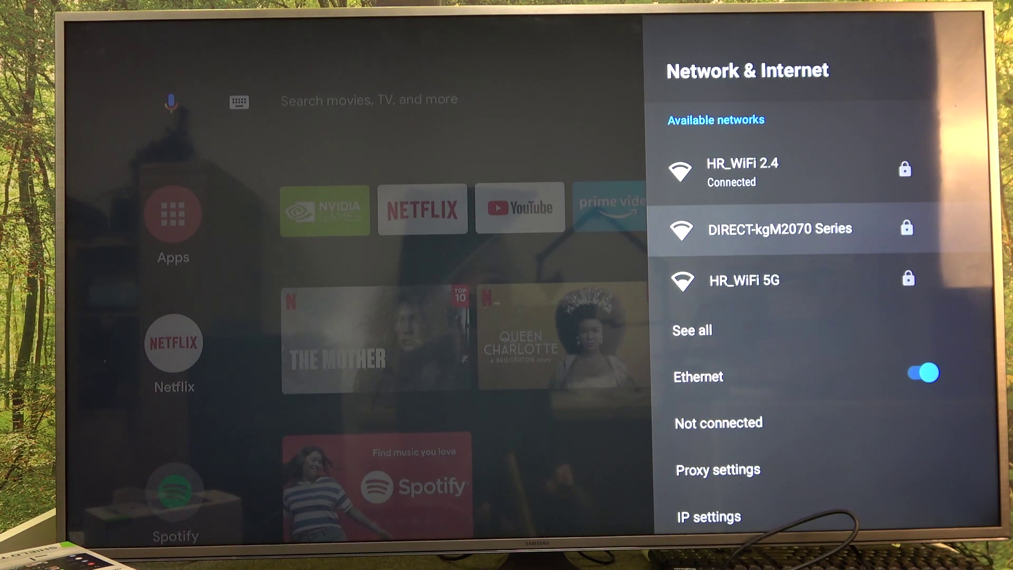
key(Down)
key(Down)
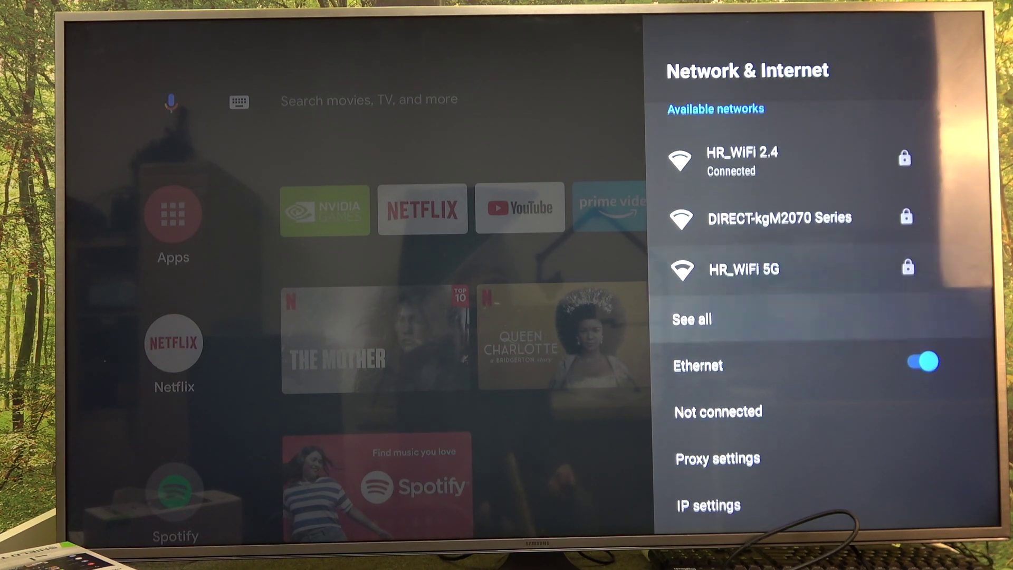
key(Escape)
key(Down)
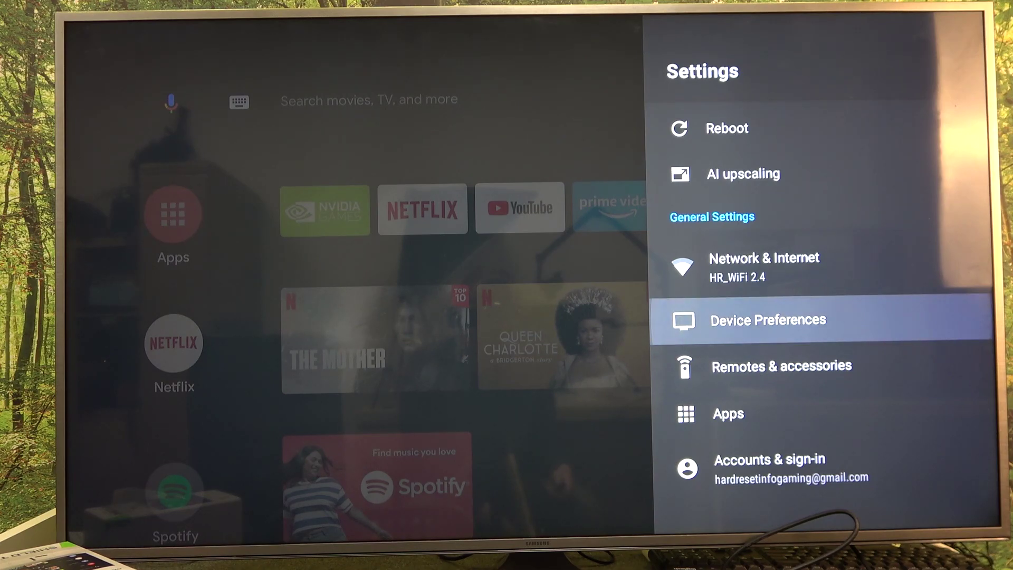
key(Return)
key(Escape)
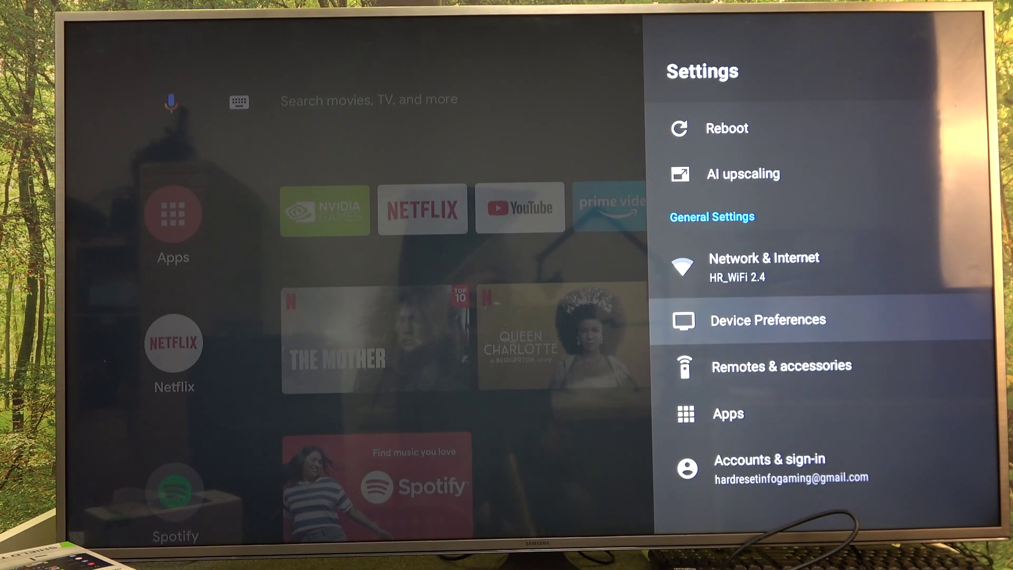